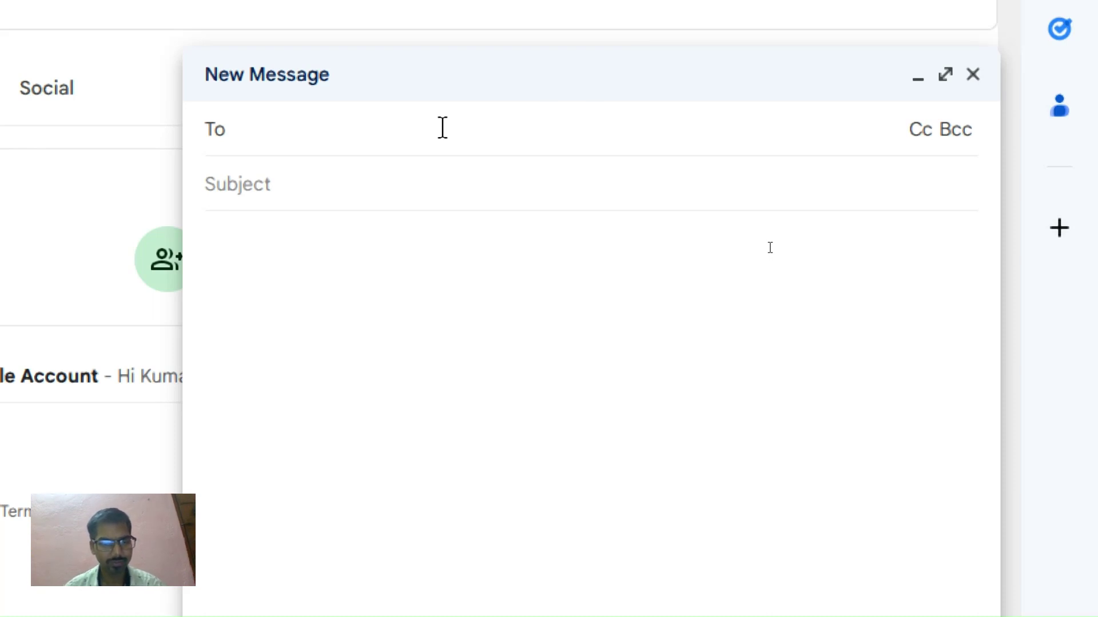
- Address the new message to the suggested contact's e-mail and enter "pic & video" as the subject
{"action": "type", "text": "cs"}
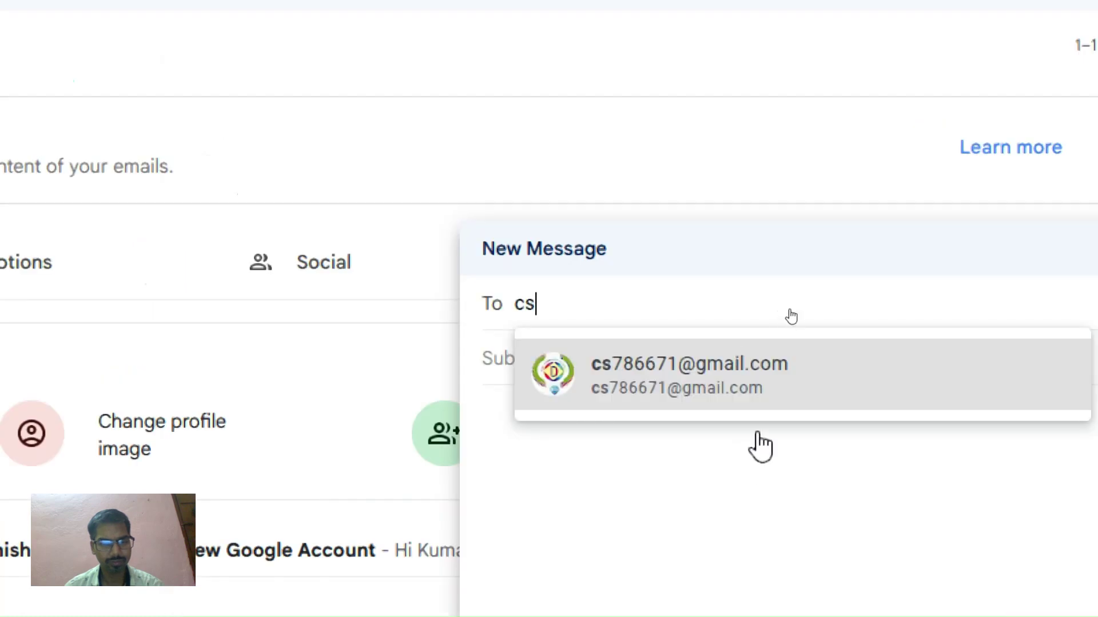
{"action": "left_click", "coordinate": [715, 388]}
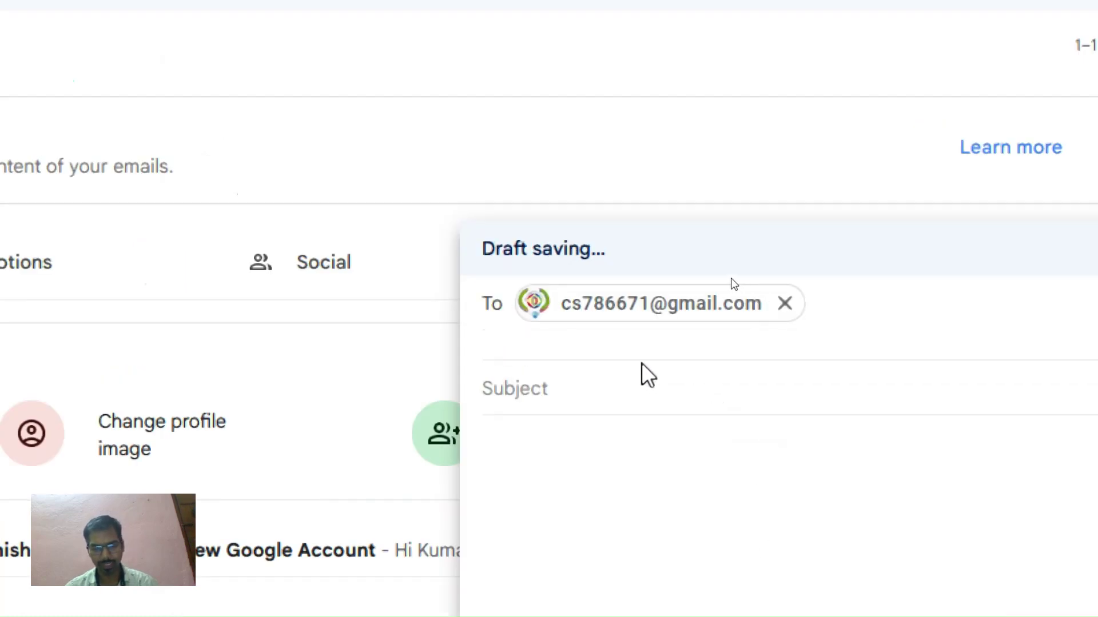
{"action": "left_click", "coordinate": [569, 395]}
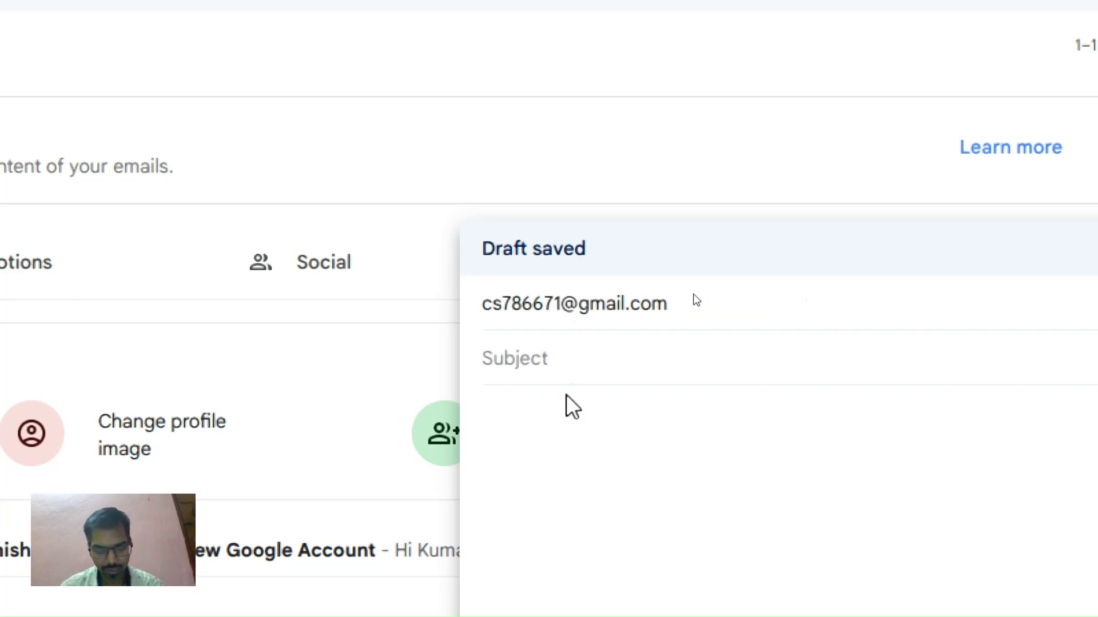
{"action": "type", "text": "pic"}
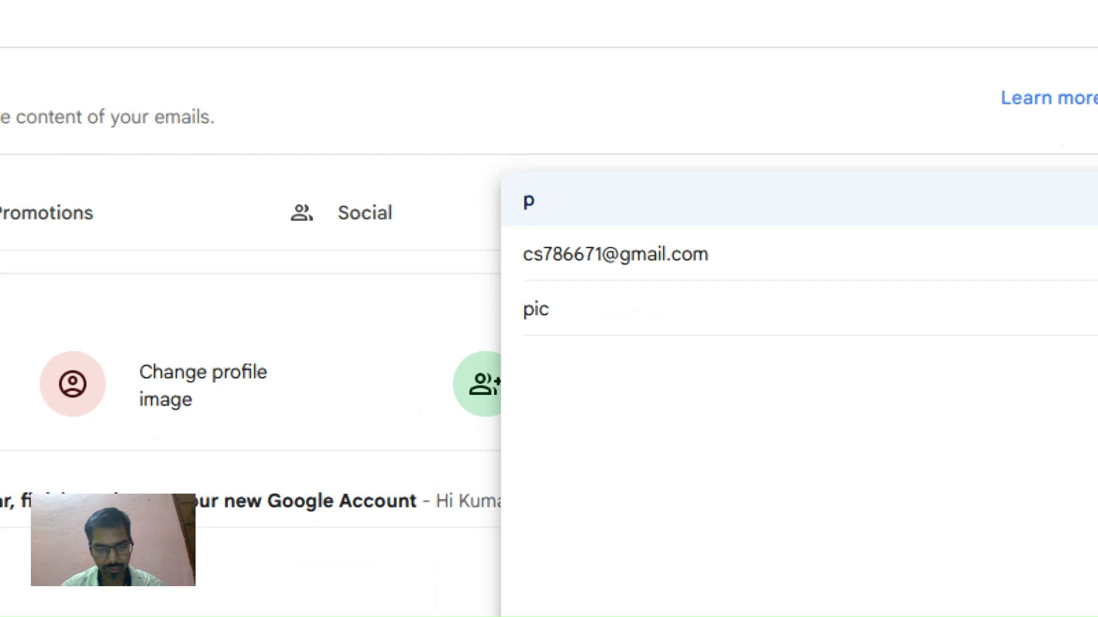
{"action": "type", "text": "/"}
{"action": "key", "text": "BackSpace"}
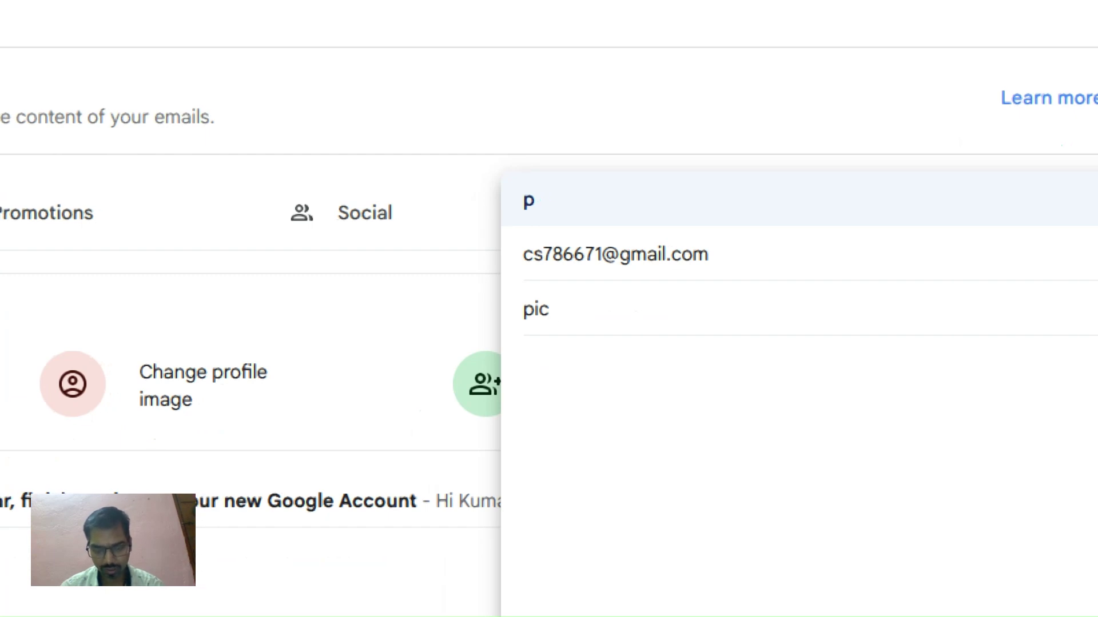
{"action": "type", "text": "&"}
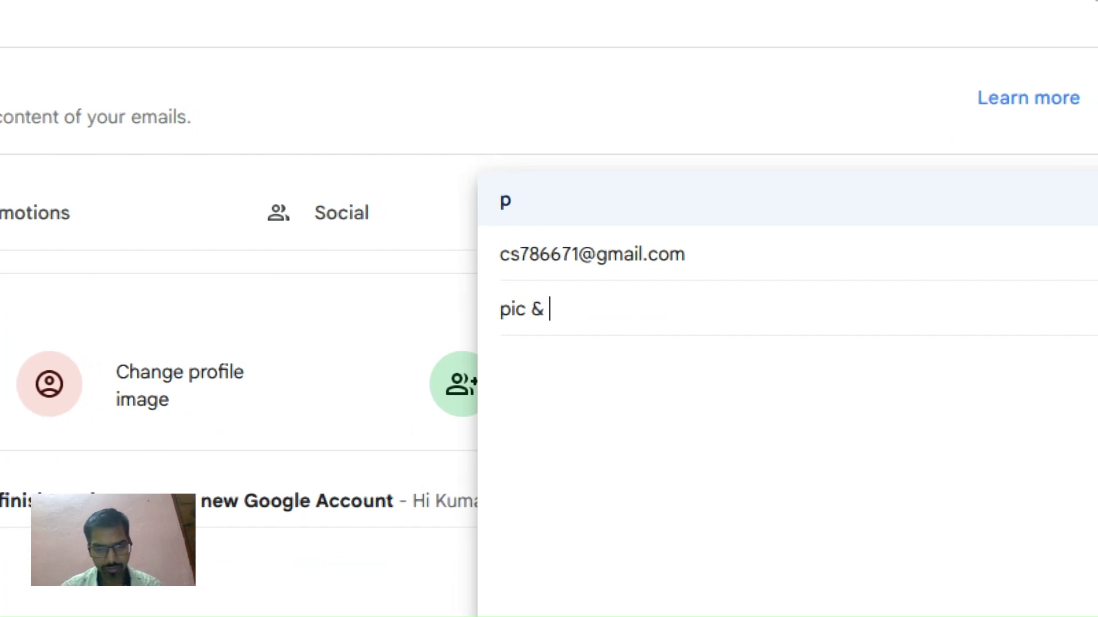
{"action": "type", "text": " video"}
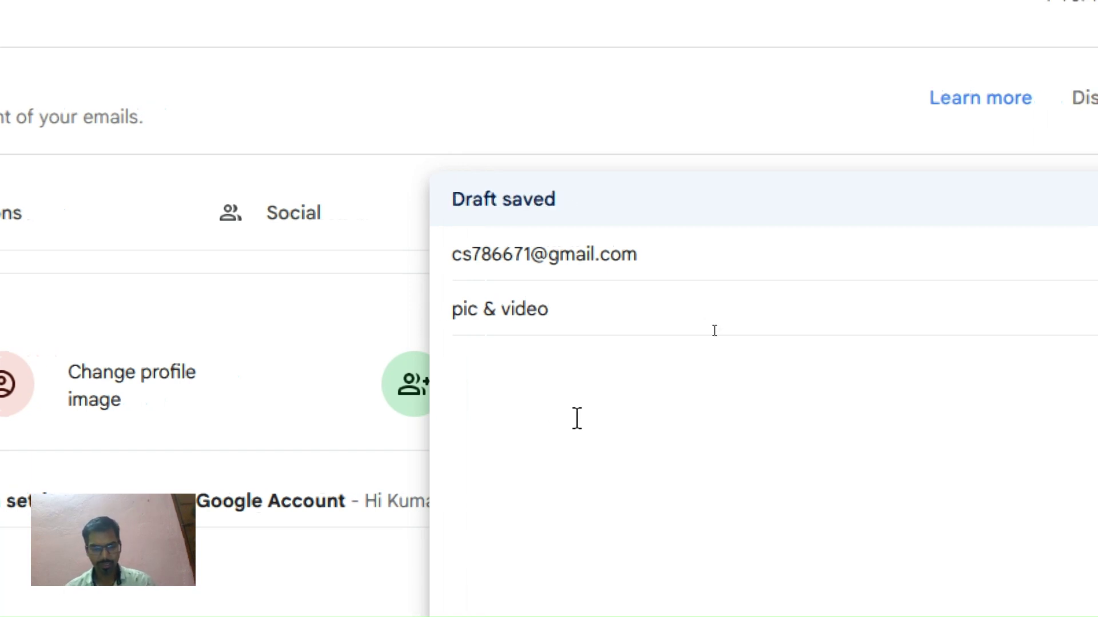
- Write "dfsd" in the message body and, after several blank lines, add the closing "thanks & regards"
{"action": "left_click", "coordinate": [587, 145]}
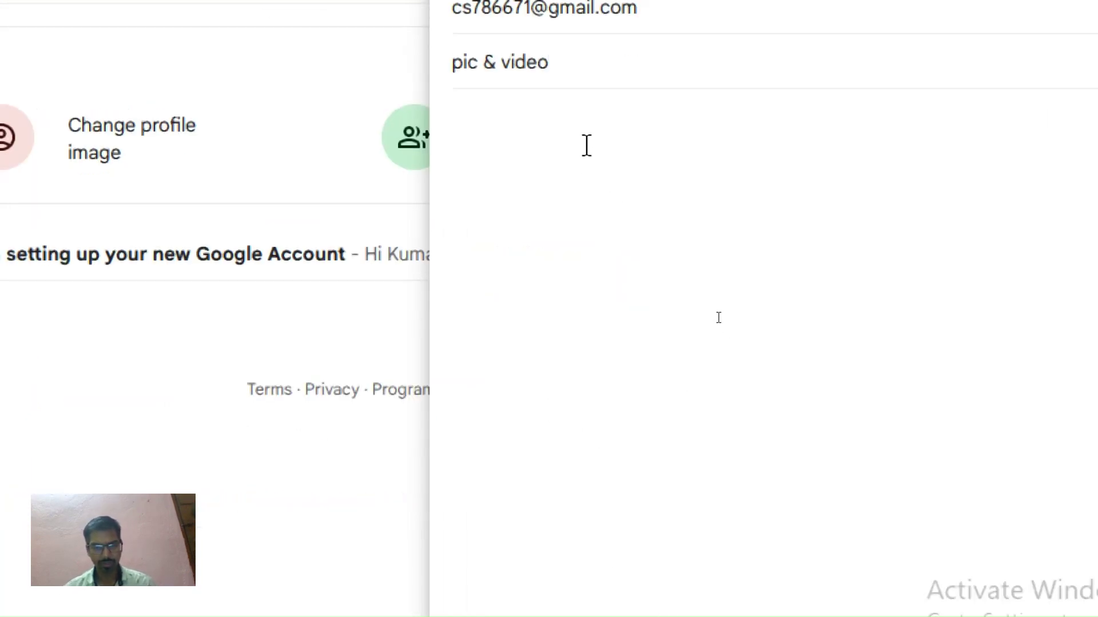
{"action": "type", "text": "dfsd"}
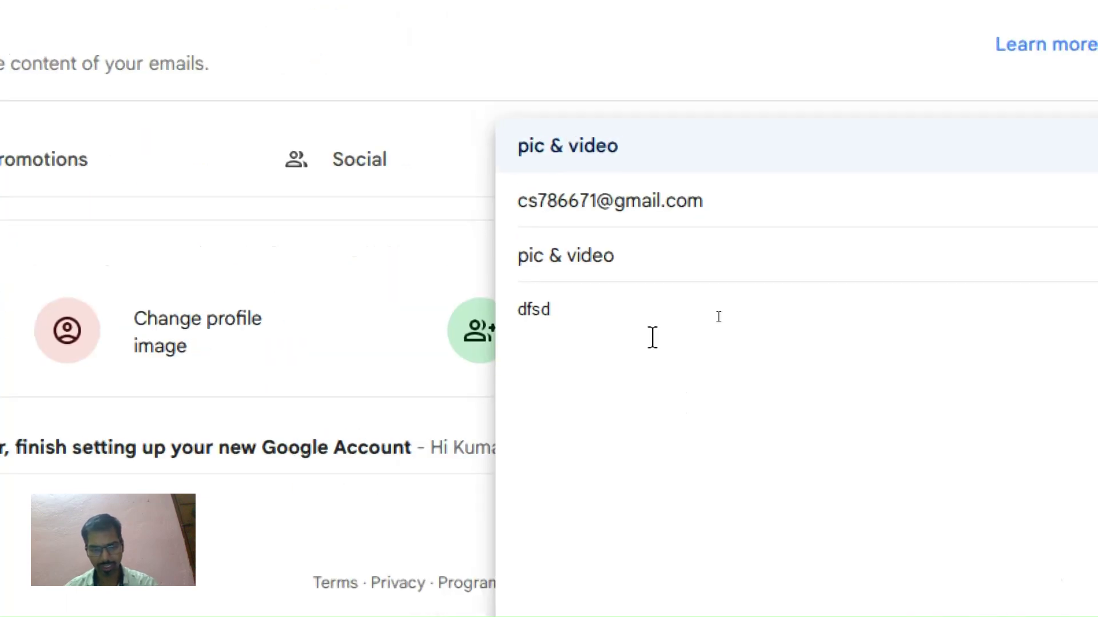
{"action": "key", "text": "Return"}
{"action": "key", "text": "Return"}
{"action": "key", "text": "Return"}
{"action": "key", "text": "Return"}
{"action": "key", "text": "Return"}
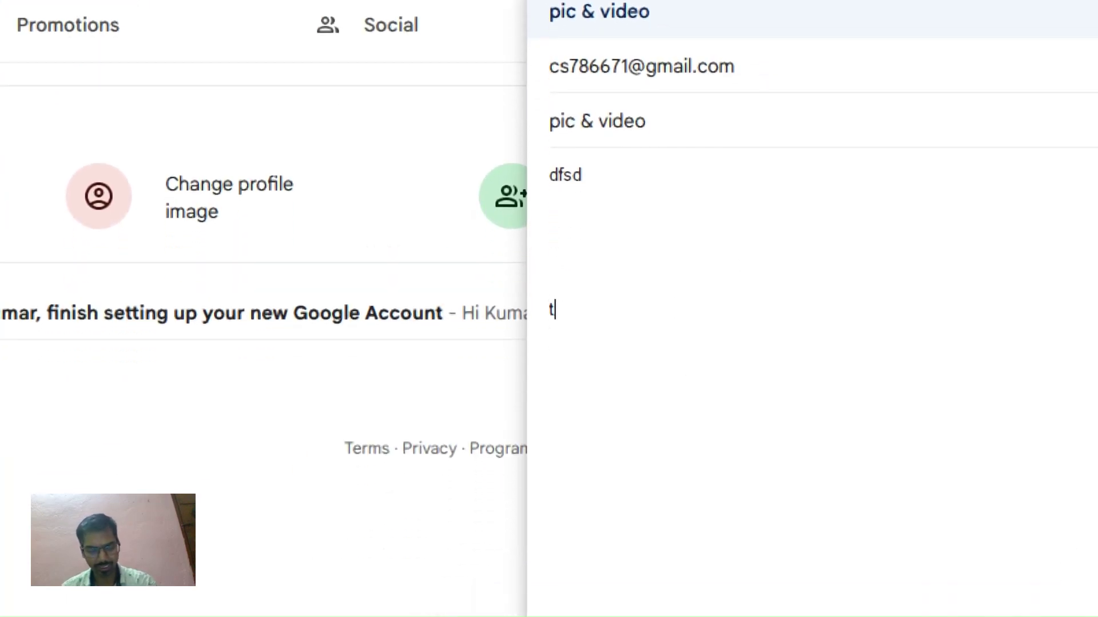
{"action": "type", "text": "thanks"}
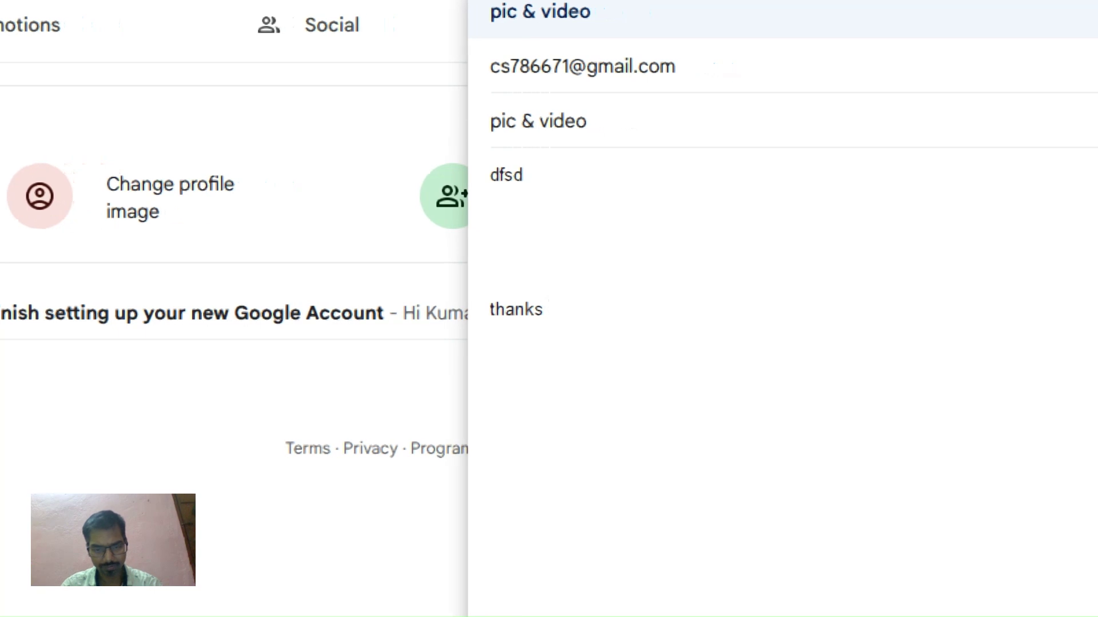
{"action": "type", "text": " & regards"}
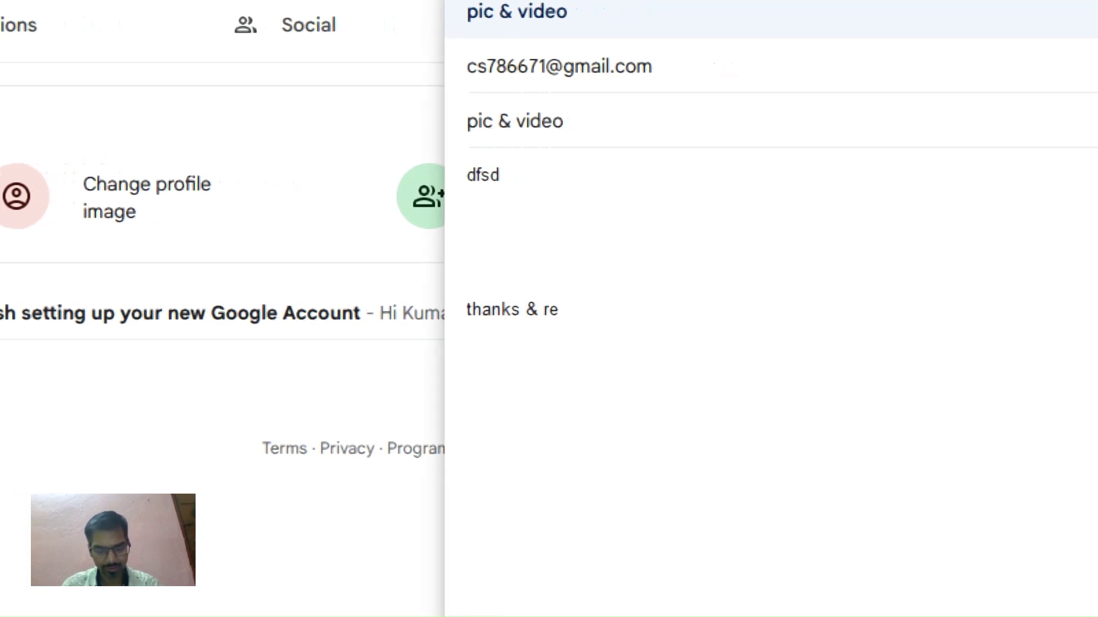
- Sign the message with the sender's full name on the line below the closing
{"action": "key", "text": "Return"}
{"action": "type", "text": "chadnfa"}
{"action": "key", "text": "BackSpace"}
{"action": "key", "text": "BackSpace"}
{"action": "key", "text": "BackSpace"}
{"action": "type", "text": "regards"}
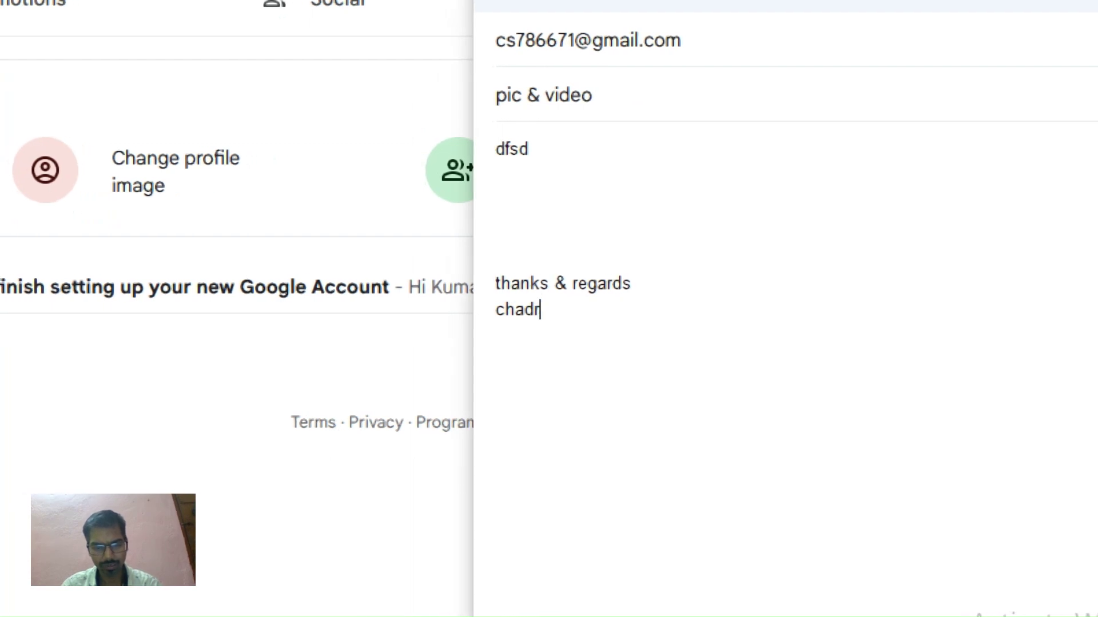
{"action": "key", "text": "BackSpace"}
{"action": "key", "text": "BackSpace"}
{"action": "key", "text": "BackSpace"}
{"action": "type", "text": "ndra "}
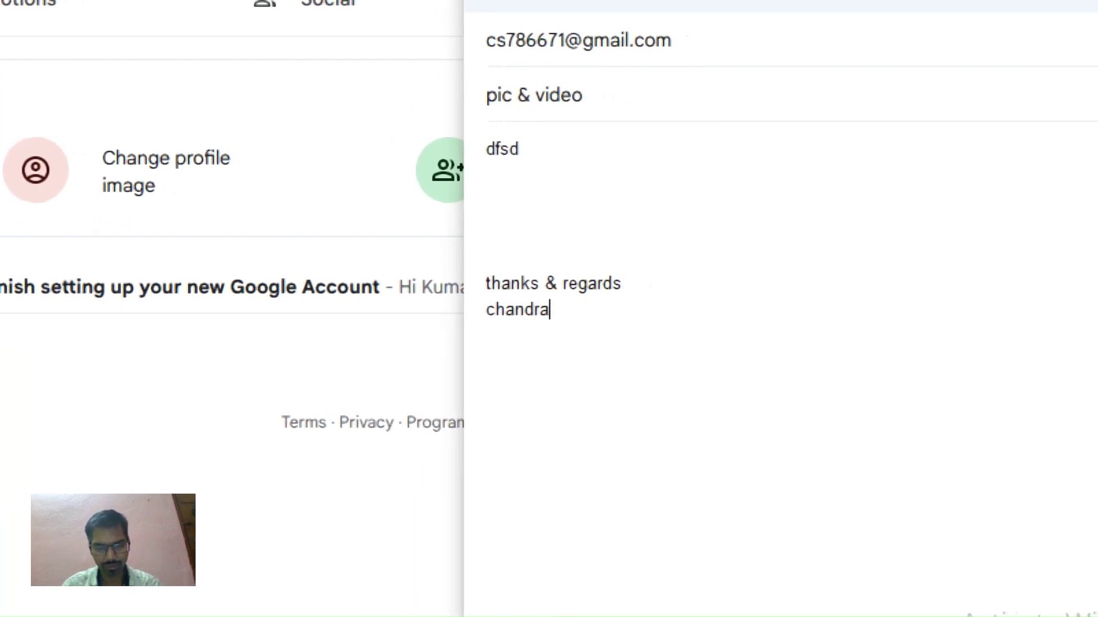
{"action": "type", "text": "shekhar"}
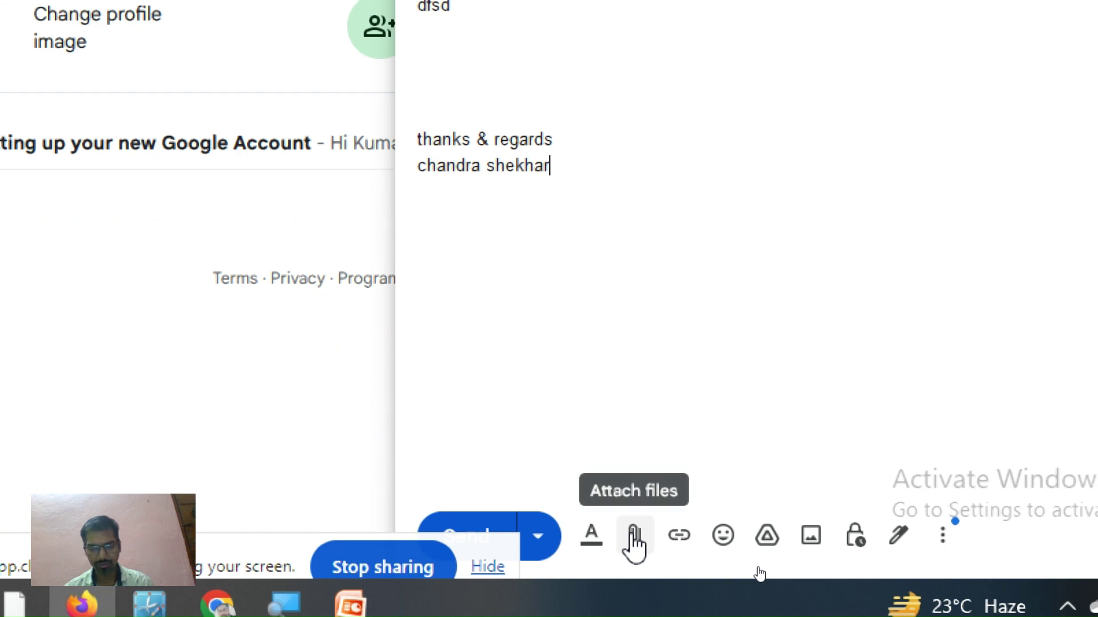
- Attach the portrait photo of the man in the purple head covering from the Desktop folder to the message
{"action": "left_click", "coordinate": [634, 534]}
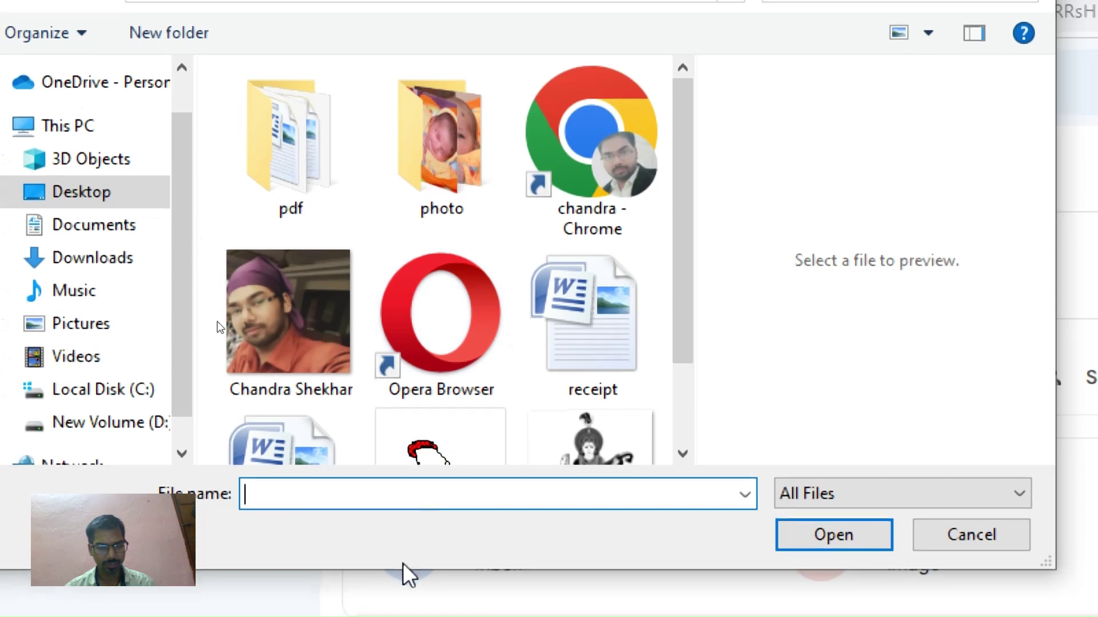
{"action": "left_click", "coordinate": [255, 313]}
{"action": "left_click", "coordinate": [812, 542]}
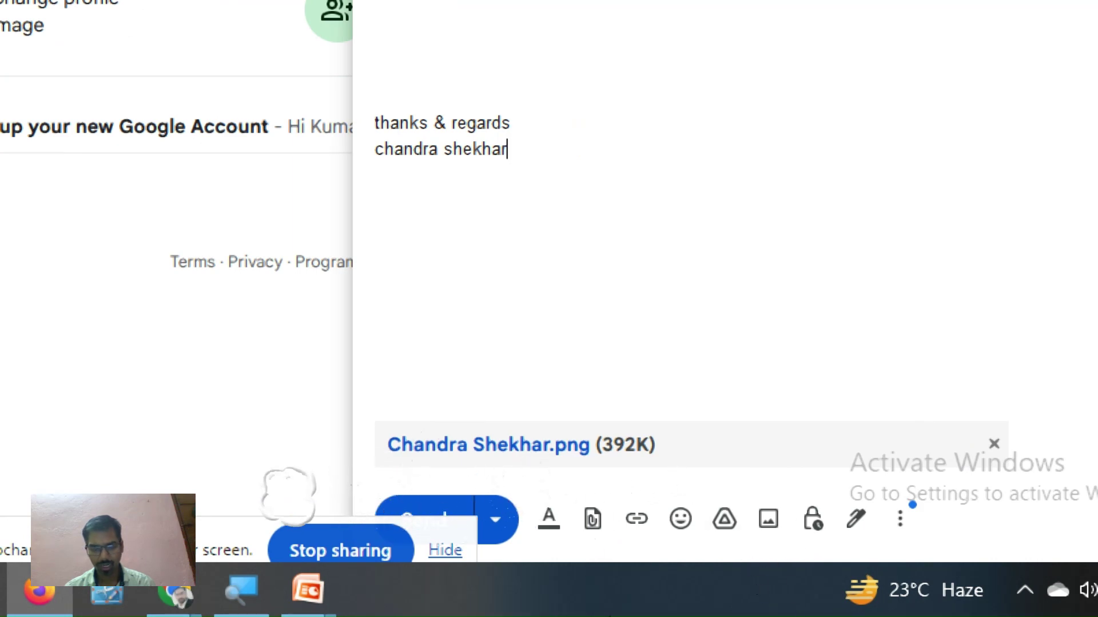
- Attach the video "2_28_2024, 2_16_48 PM - Screen - Untitled video" from the Downloads folder to the message
{"action": "left_click", "coordinate": [593, 521]}
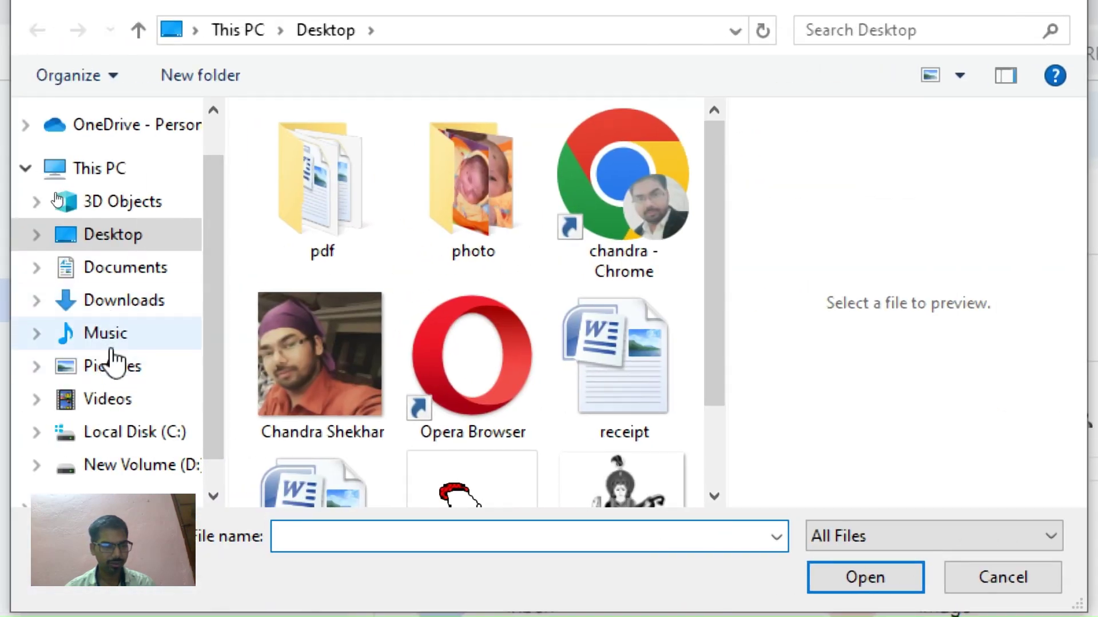
{"action": "left_click", "coordinate": [112, 403]}
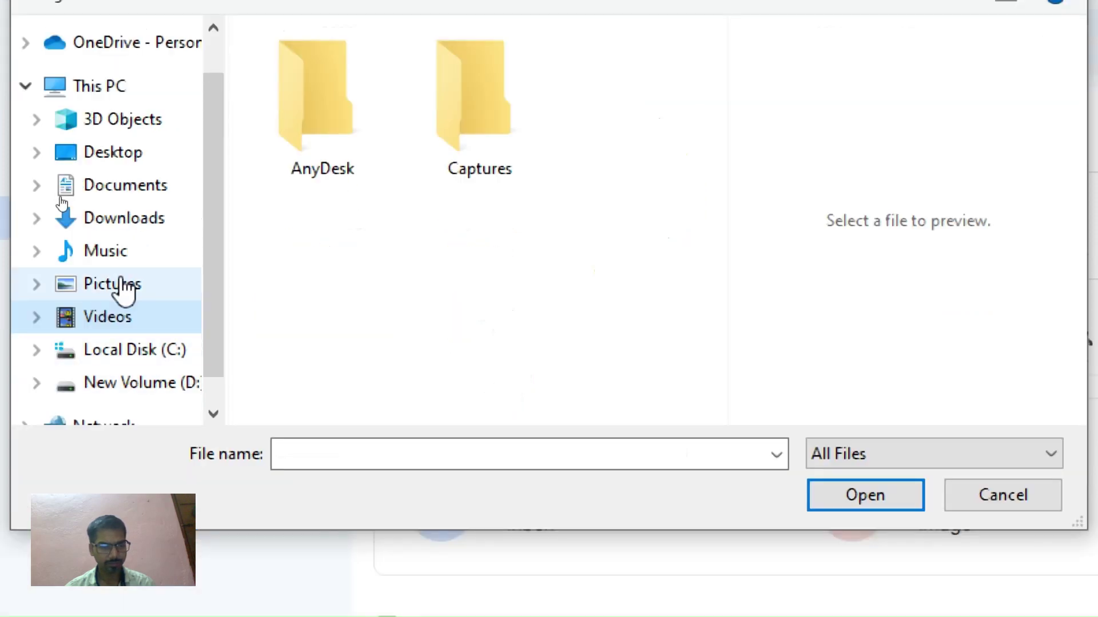
{"action": "left_click", "coordinate": [127, 300]}
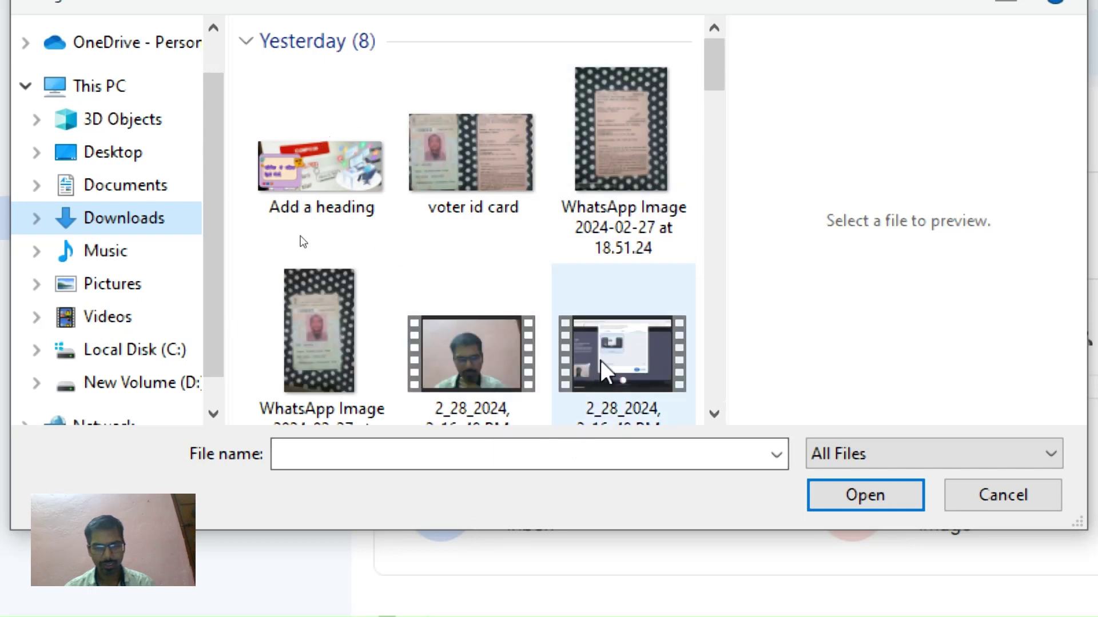
{"action": "scroll", "coordinate": [606, 355], "scroll_direction": "down", "scroll_amount": 1}
{"action": "left_click", "coordinate": [619, 298]}
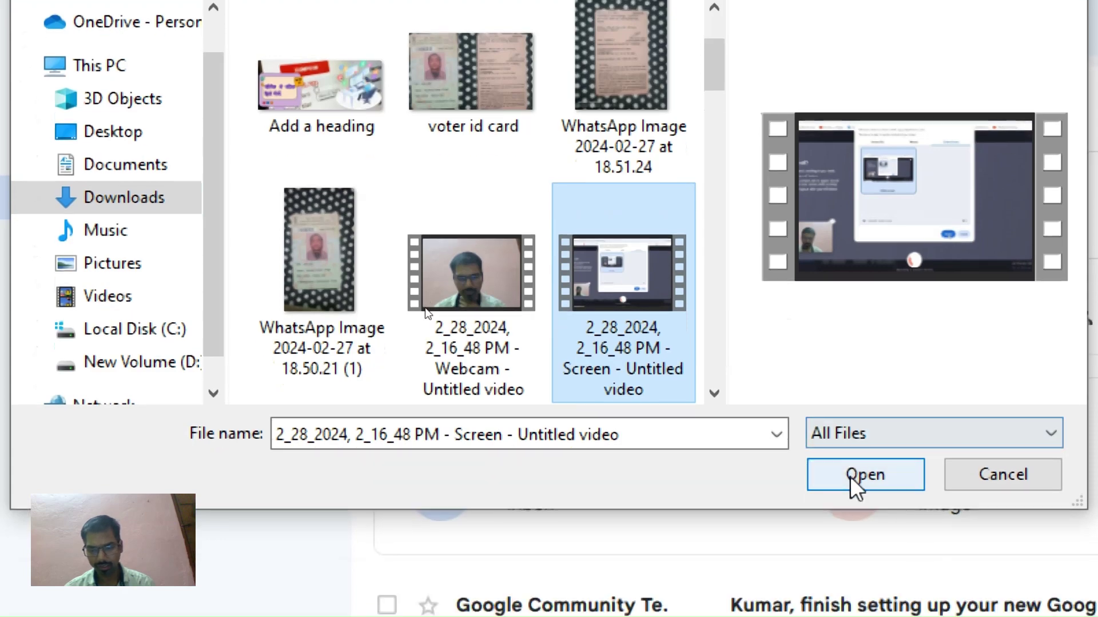
{"action": "left_click", "coordinate": [849, 475]}
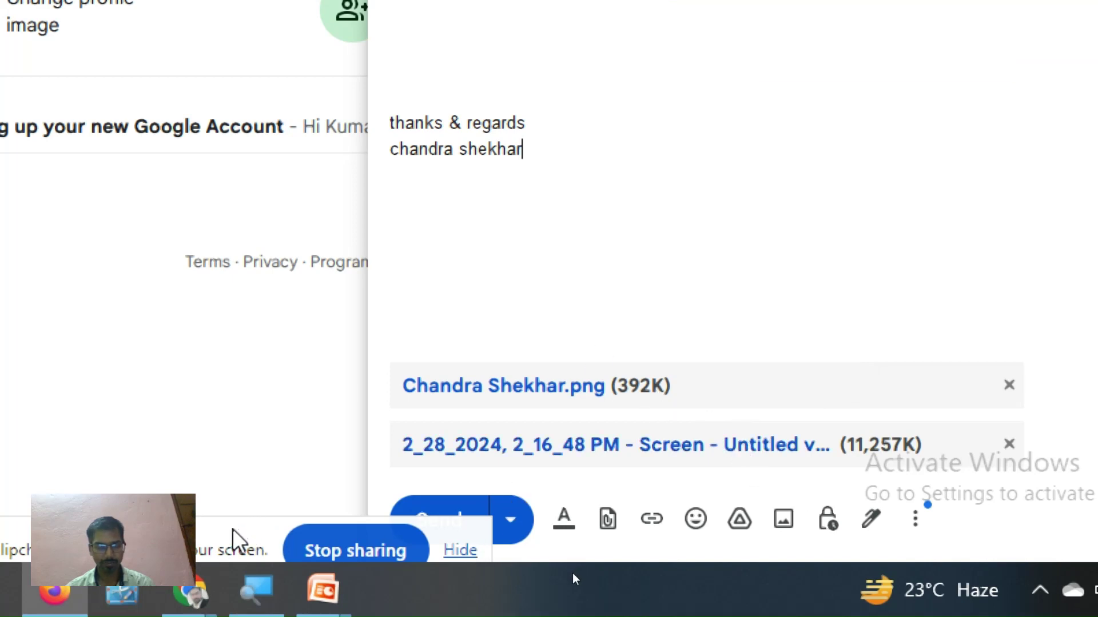
- Move the screen-sharing bar clear of the compose window, send the message, and open the Sent folder
{"action": "left_click_drag", "start_coordinate": [233, 527], "coordinate": [100, 488]}
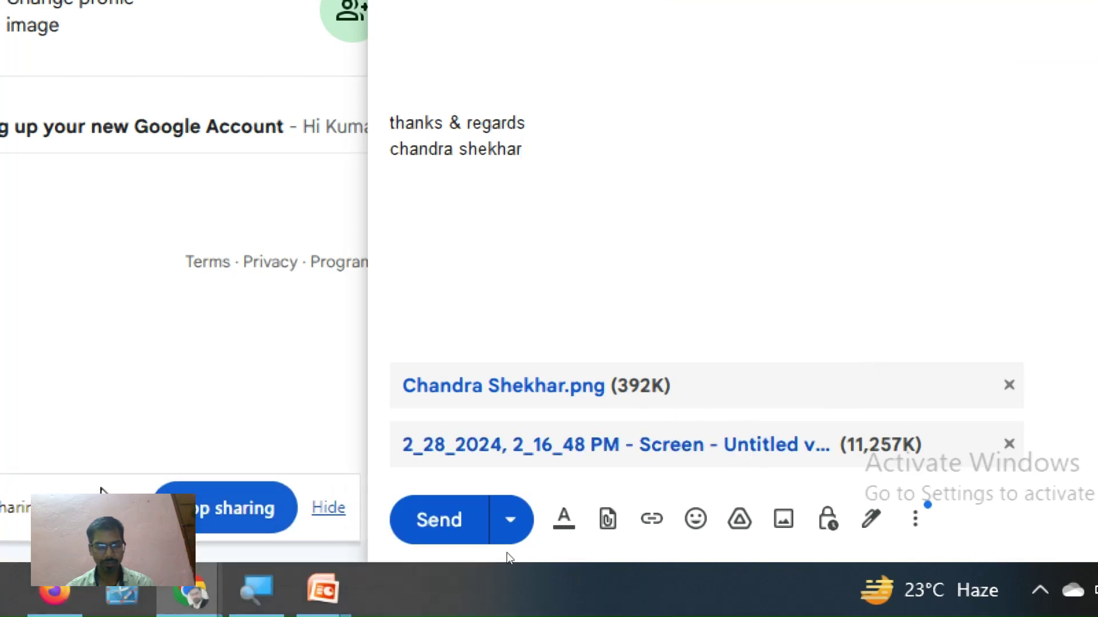
{"action": "left_click", "coordinate": [438, 520]}
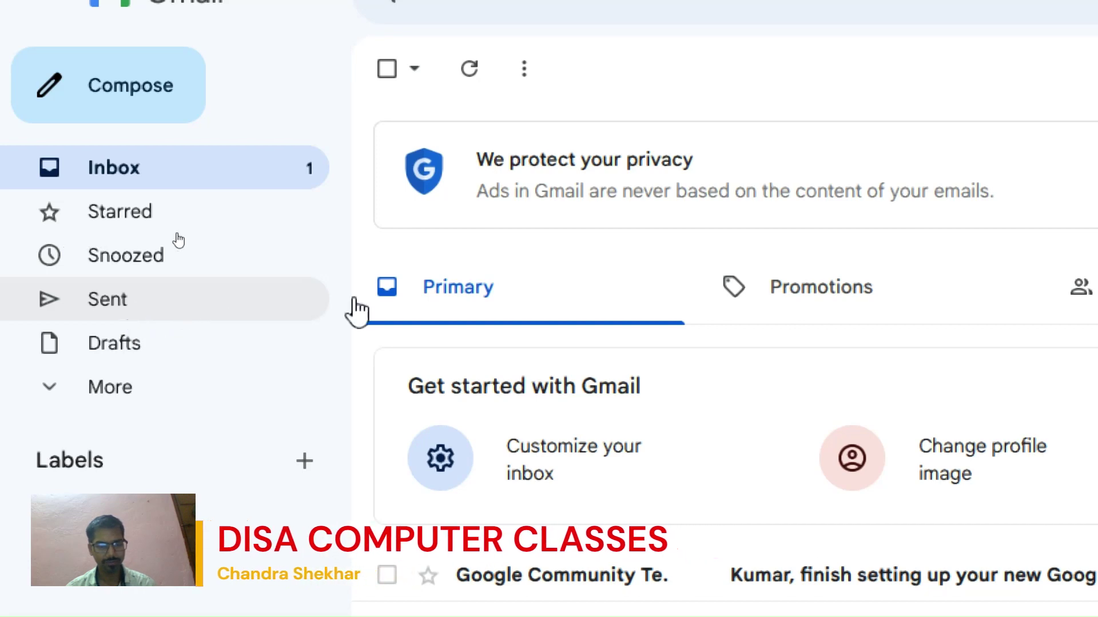
{"action": "left_click", "coordinate": [253, 313]}
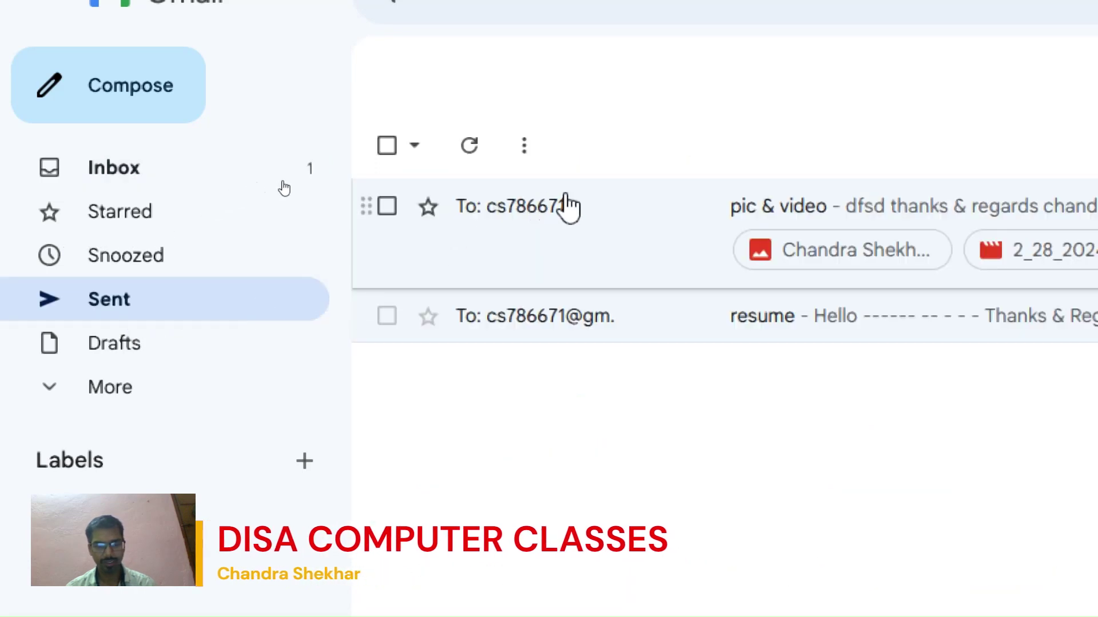